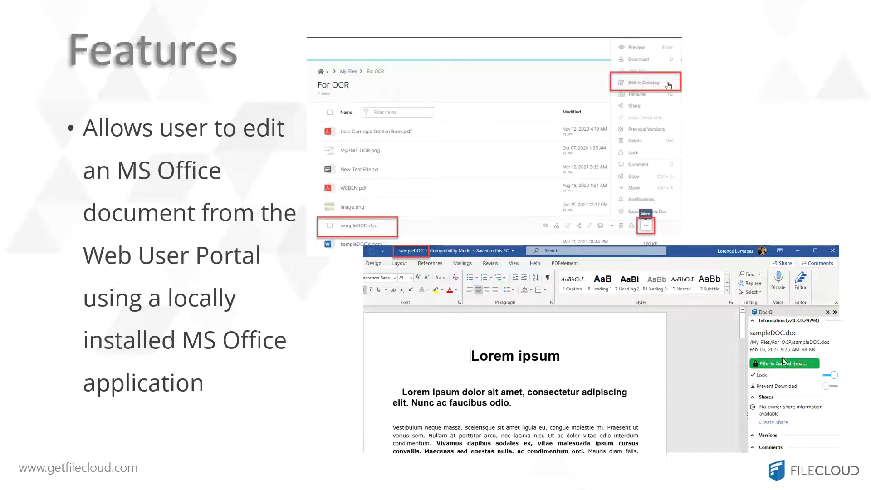
Step: Advance the slideshow to the Features slide on backing up a local folder to FileCloud Server
click(808, 172)
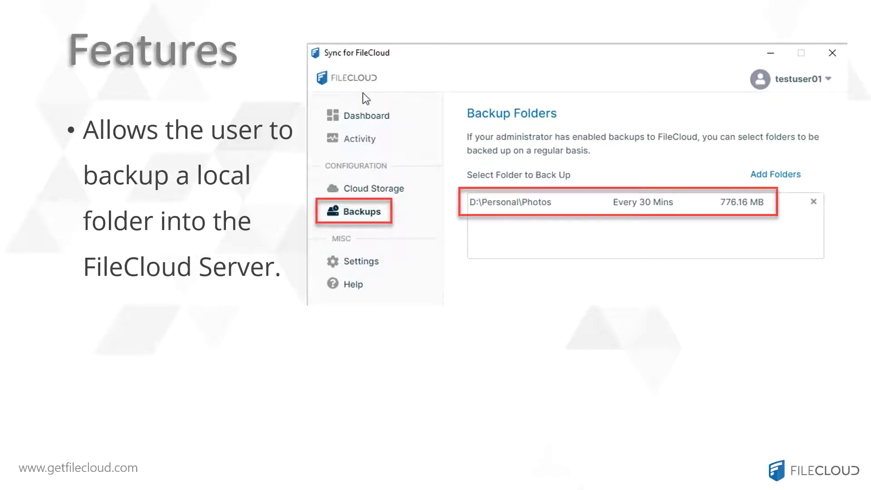
Step: Open the FileCloudDrive (F:) files from FileCloud Drive, then the FileCloud website from the account menu
key(alt+Tab)
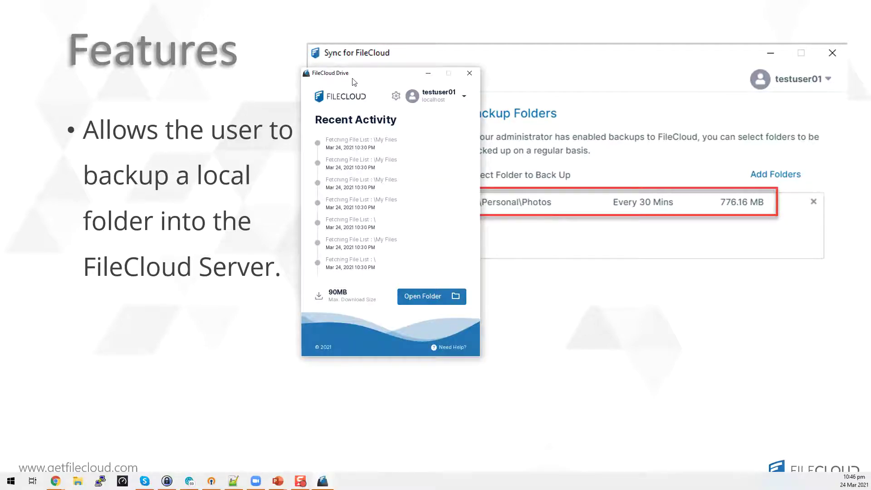
drag(447, 110, 321, 120)
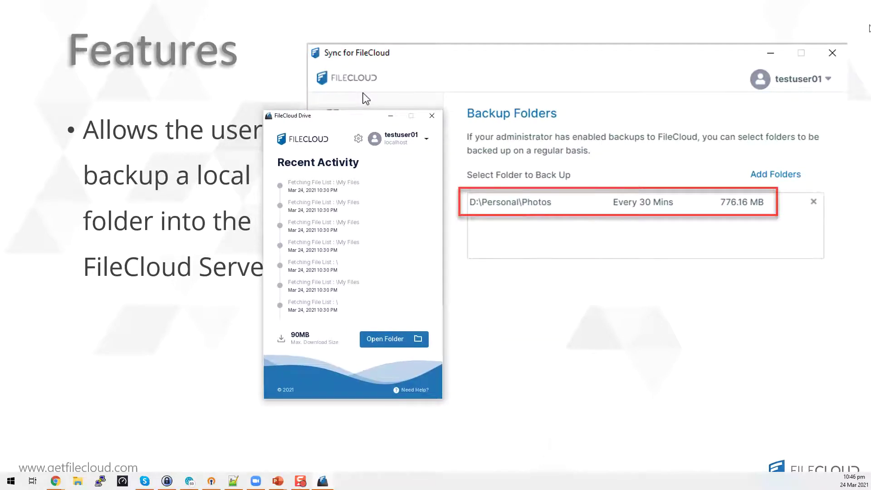
drag(353, 119, 388, 45)
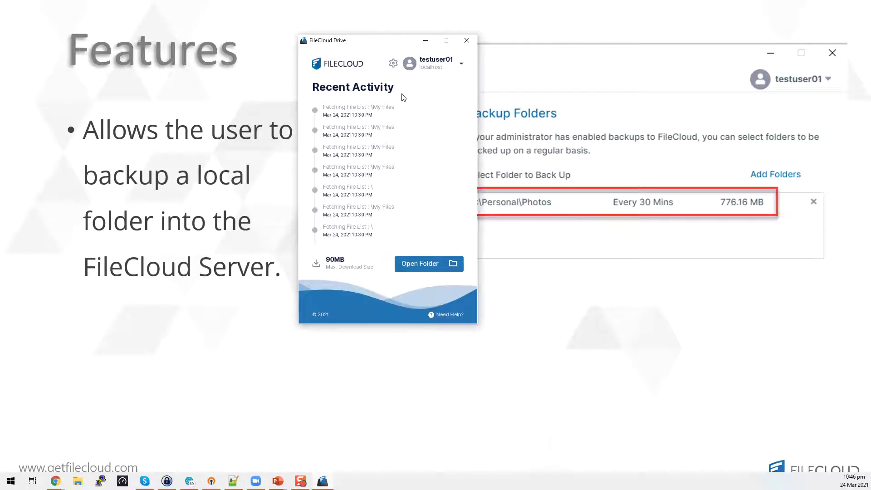
click(440, 268)
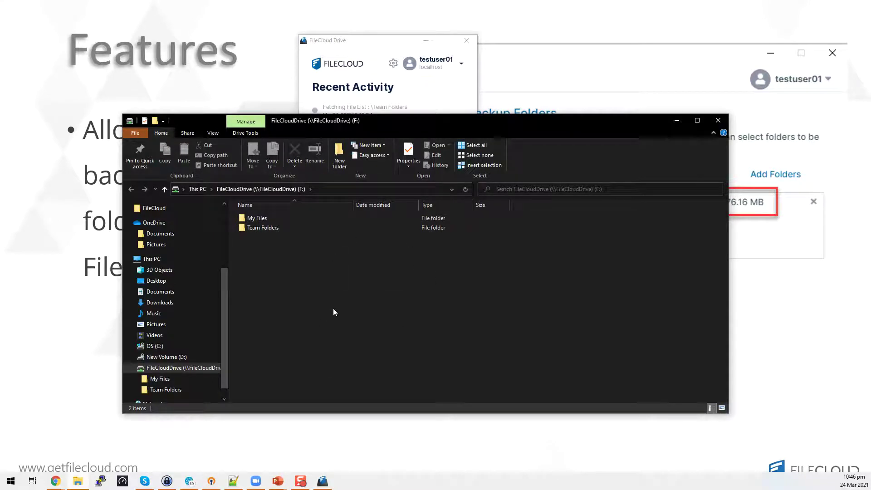
click(462, 67)
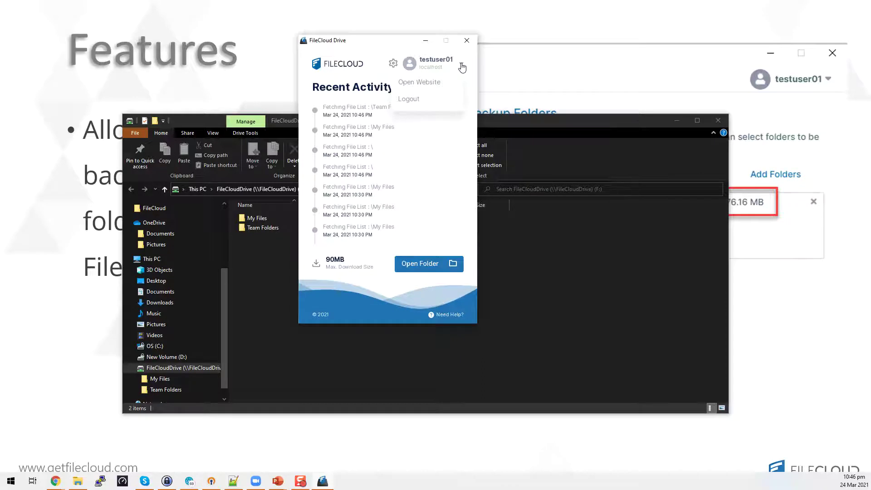
click(444, 84)
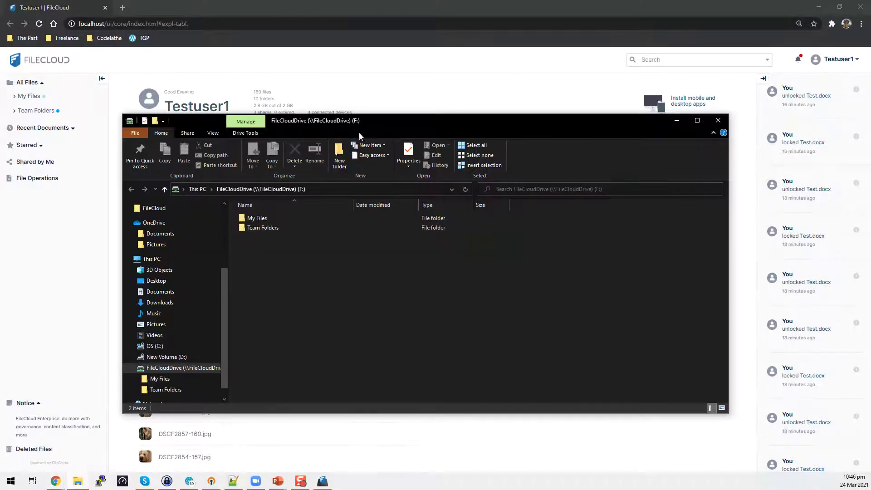
Step: Move the F: drive window aside and launch Microsoft Word by searching 'word'
drag(359, 136, 585, 150)
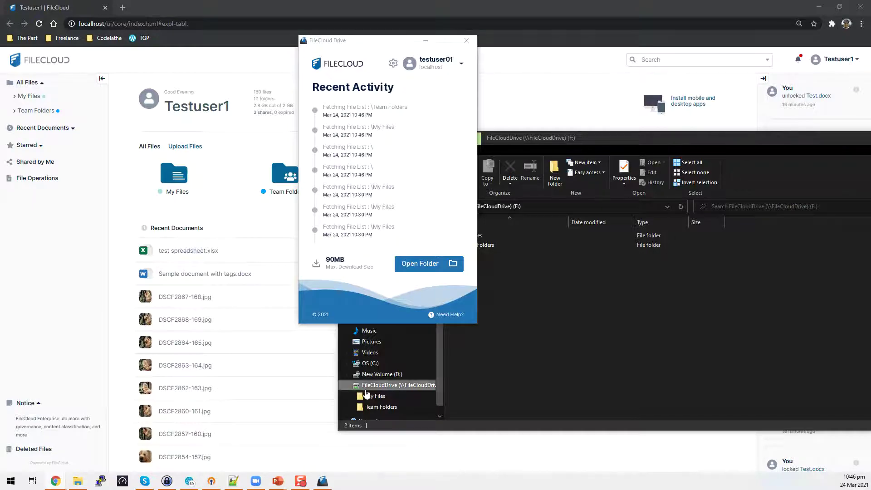
click(11, 482)
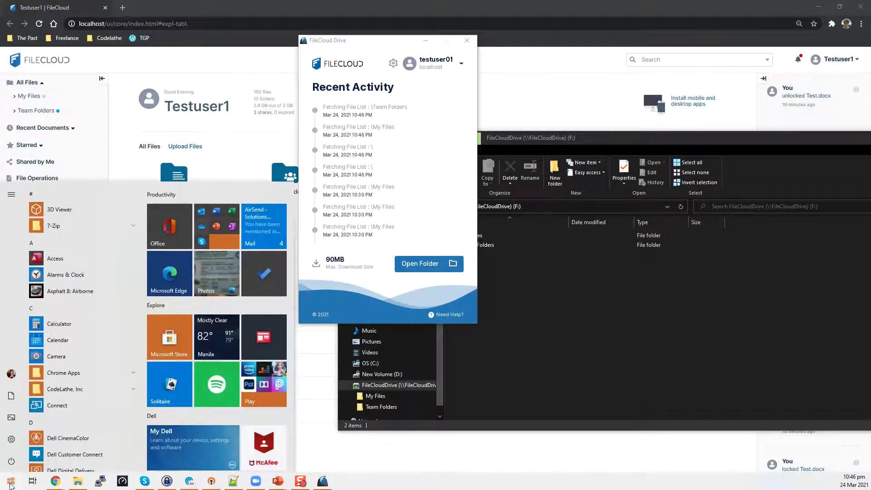
text(word)
key(Return)
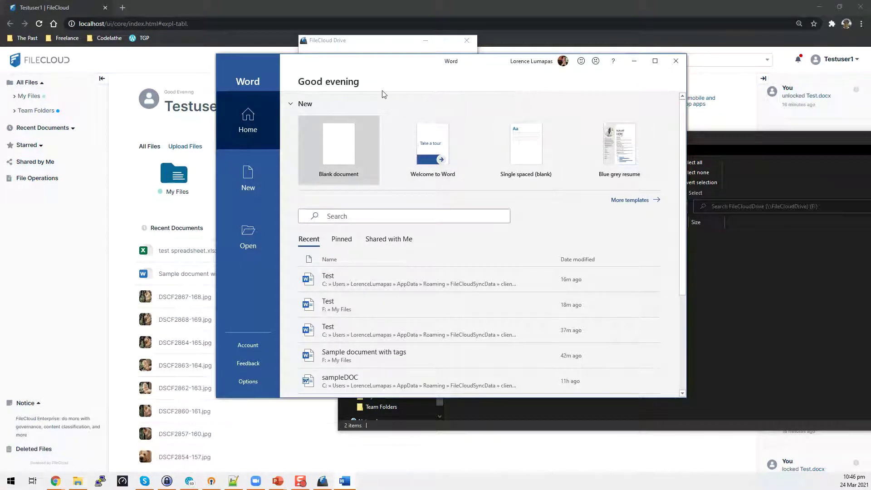
Step: Open Test.docx from FileCloudDrive (F:) > My Files in Word
click(255, 244)
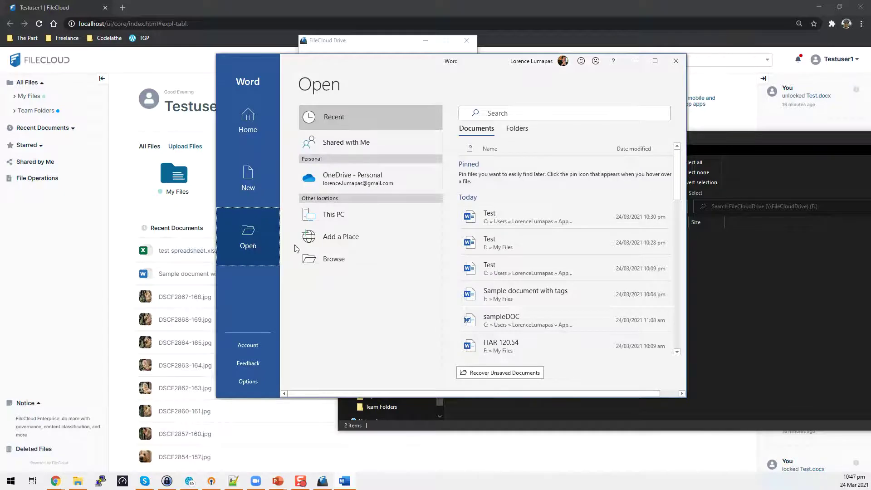
click(344, 260)
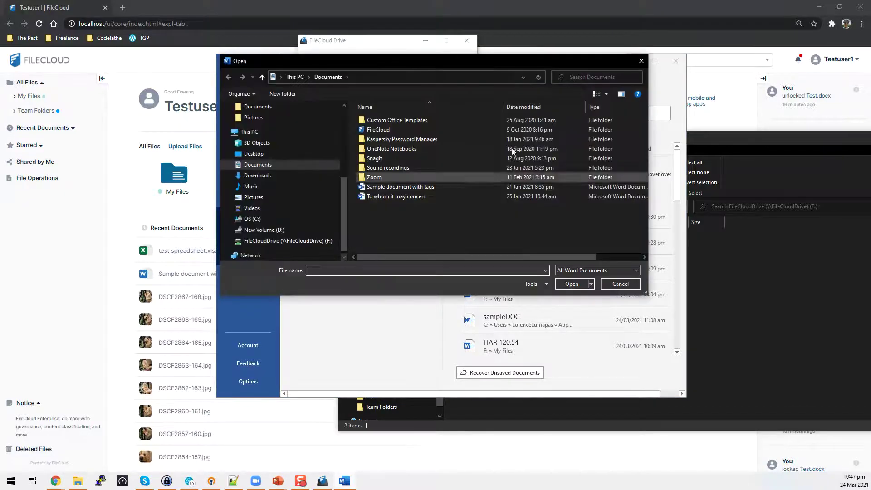
click(314, 241)
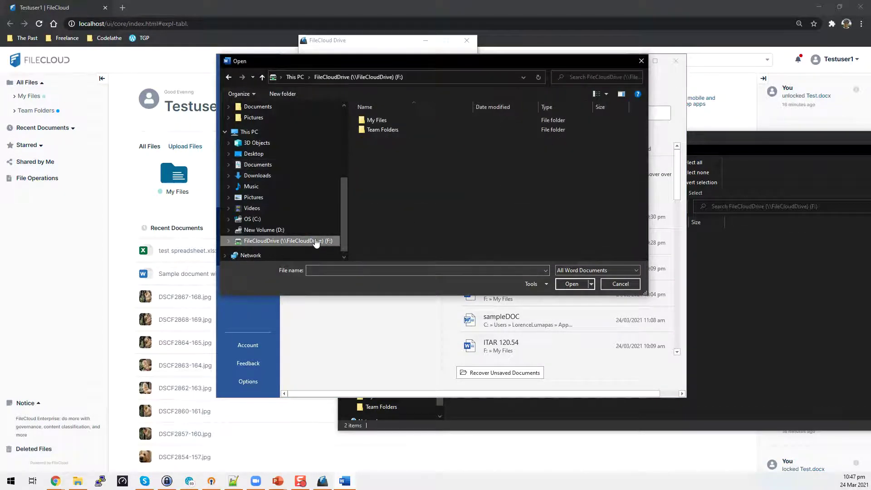
double_click(392, 121)
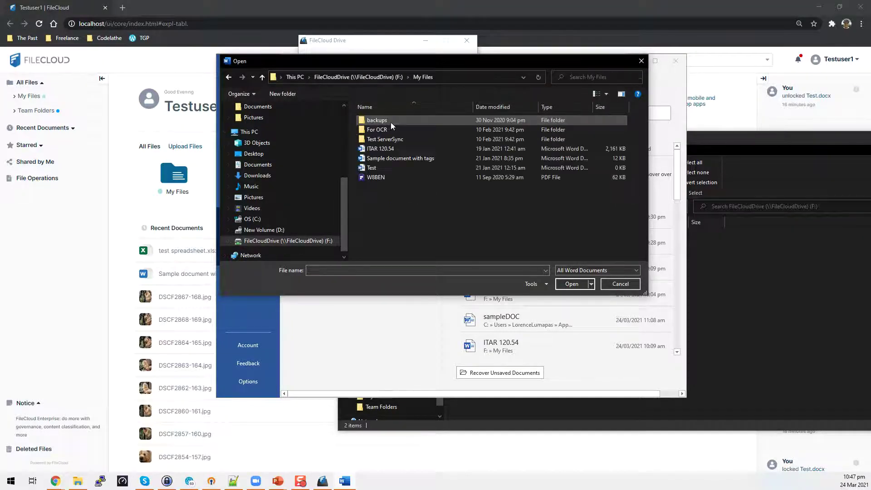
click(371, 169)
click(572, 284)
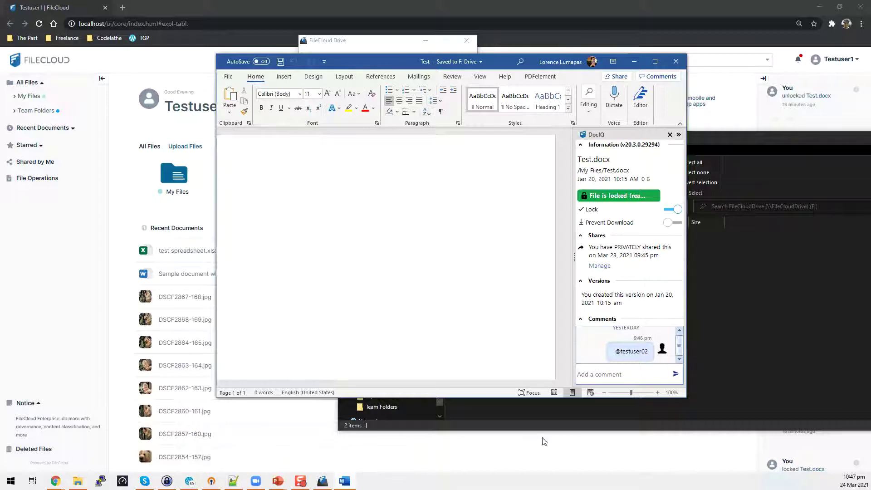
Step: Re-lock Test.docx in DocIQ with Prevent Download on, and type 'dfadsfasd' into the document
click(669, 210)
click(678, 223)
click(229, 181)
text(dfadsfasd)
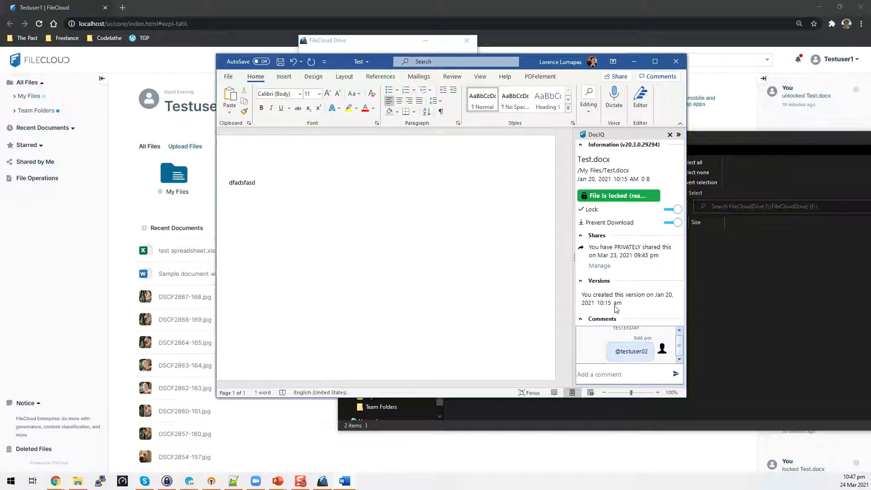
Step: Start a DocIQ comment on the file, then close Word choosing Don't Save
click(614, 375)
click(676, 61)
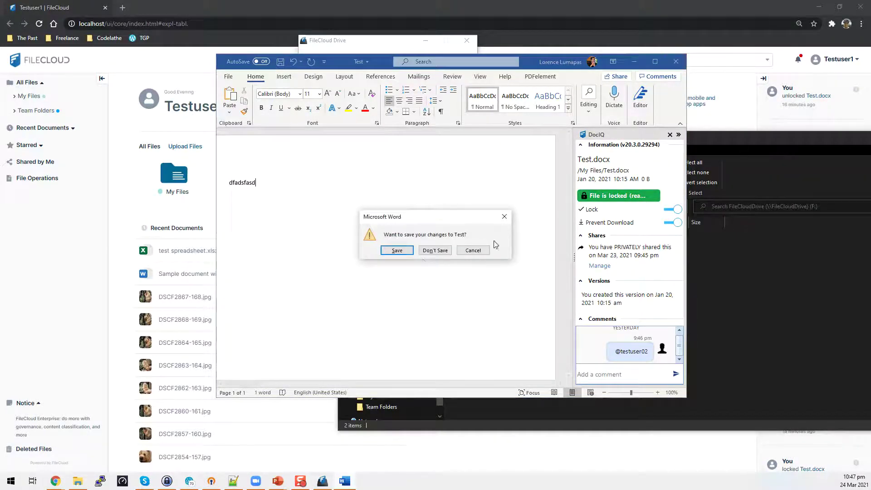
click(426, 252)
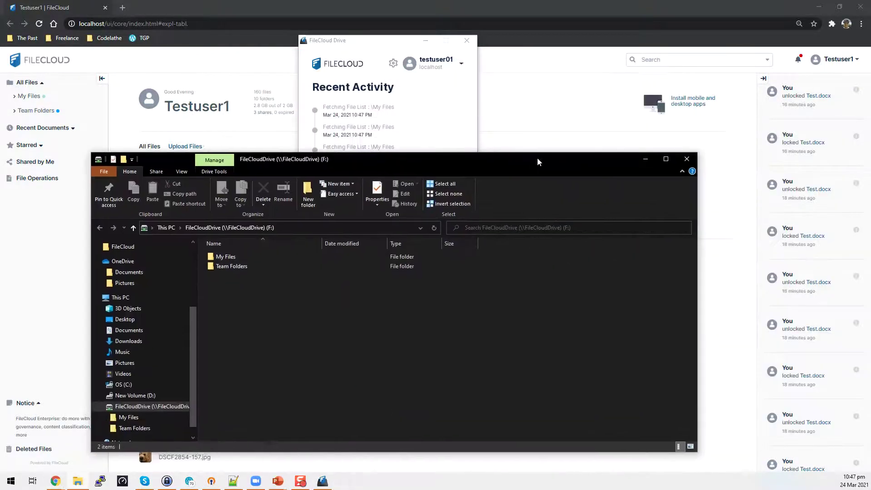
Step: Close the drive folder and FileCloud Drive windows, then search Start for 'sy' and dismiss the search
click(687, 159)
click(466, 40)
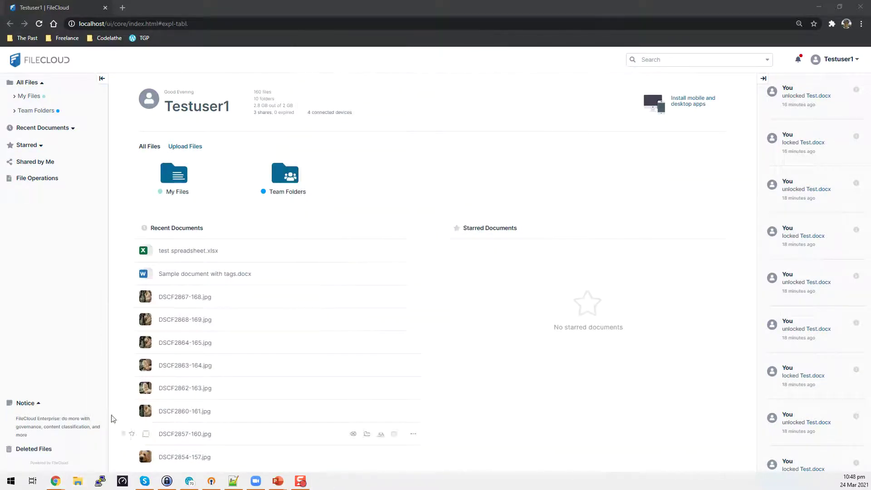
click(10, 481)
text(sy)
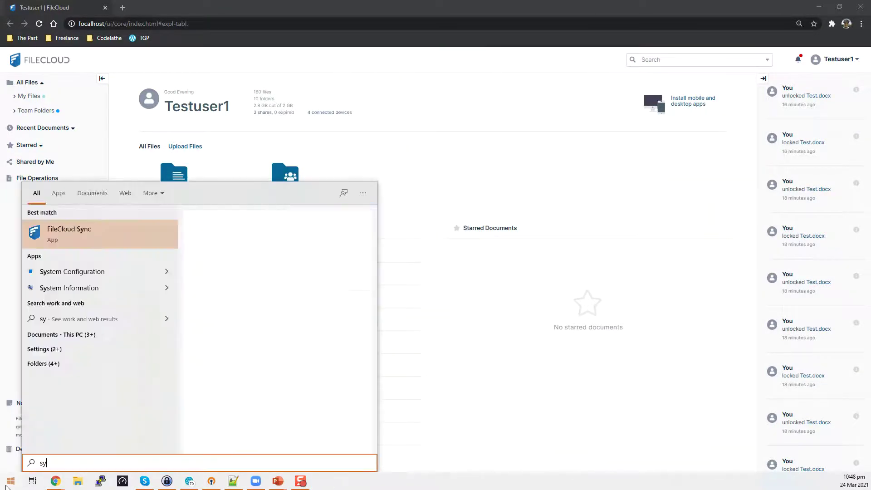
key(BackSpace)
key(BackSpace)
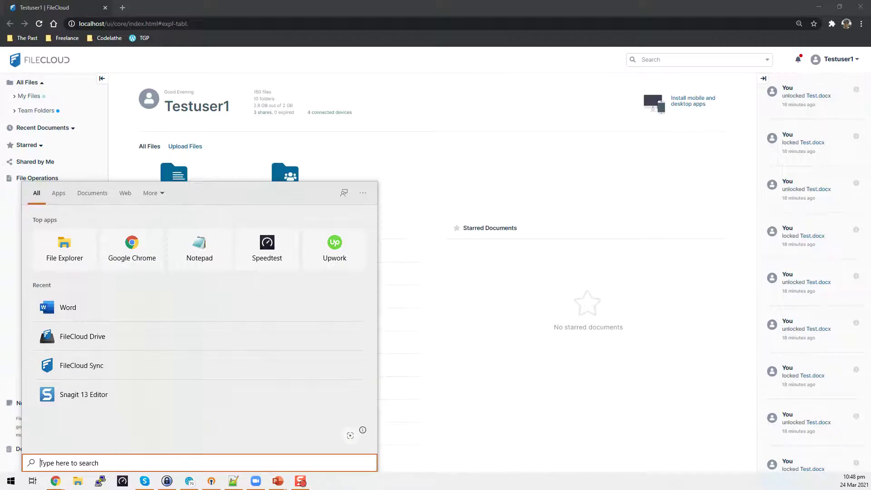
key(Escape)
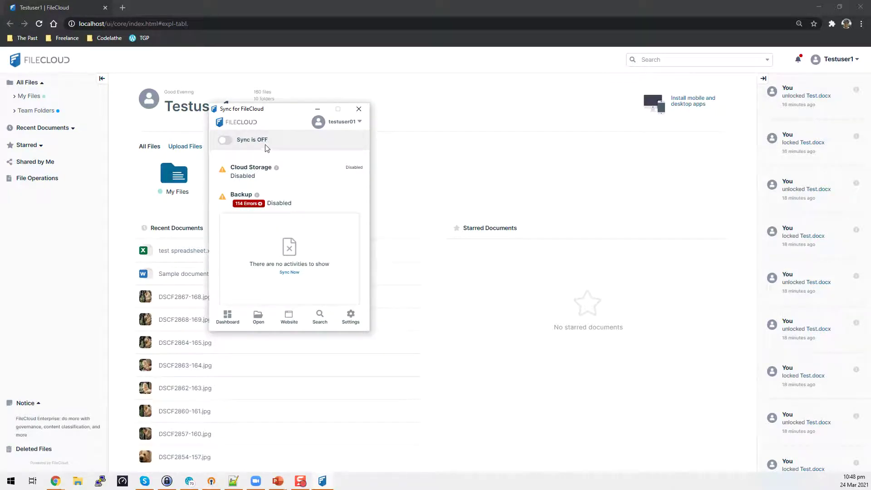
Step: Try switching sync on twice, dismissing the Active Sync Hours alert each time
click(225, 141)
click(340, 250)
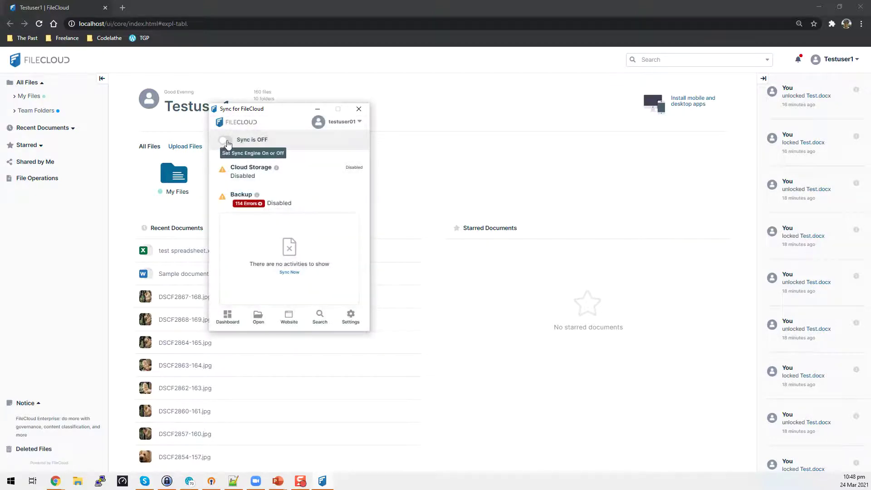
click(225, 141)
click(339, 251)
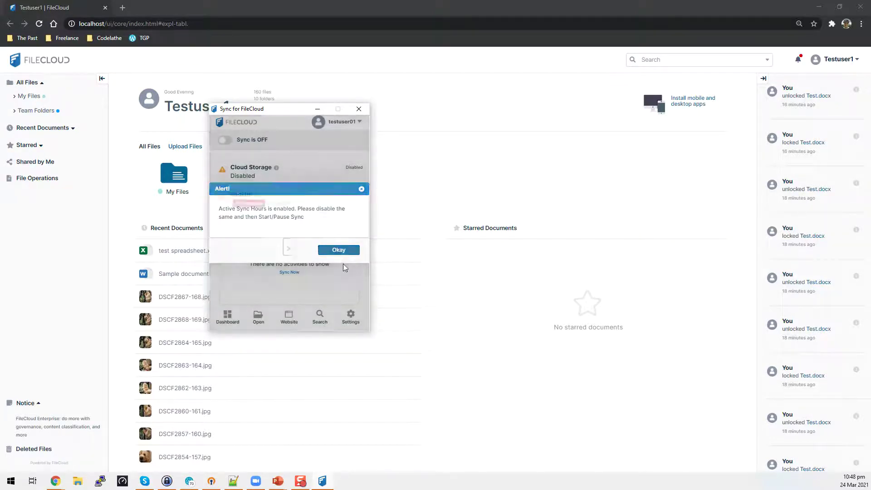
Step: Disable Active Sync Hours in the sync settings, switch sync on, and reopen the settings
click(353, 320)
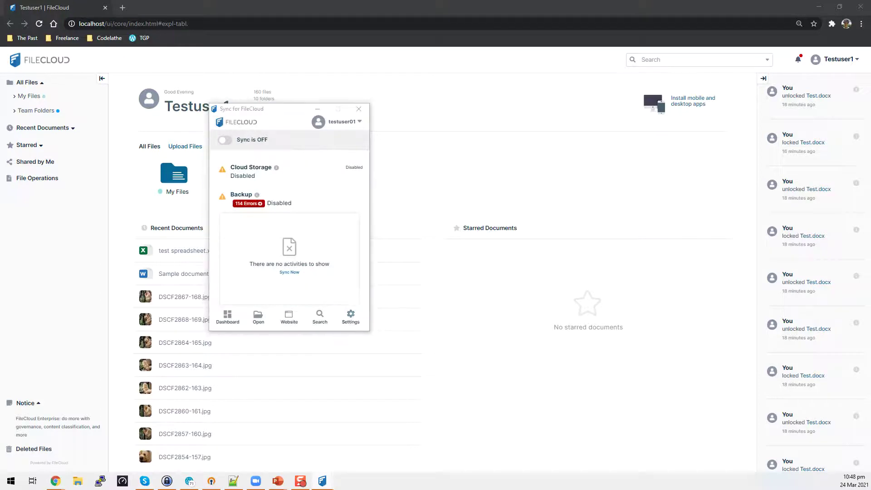
mouse_move(522, 111)
mouse_down()
mouse_move(556, 117)
mouse_move(522, 111)
mouse_up()
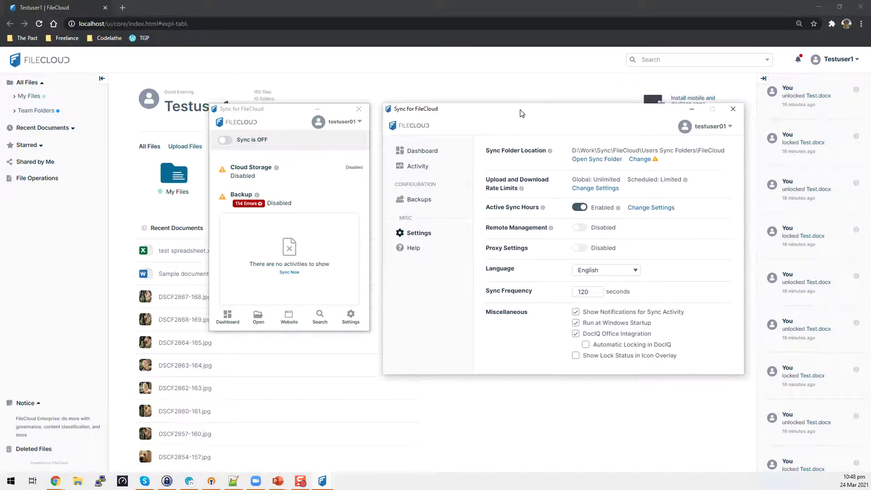
click(579, 208)
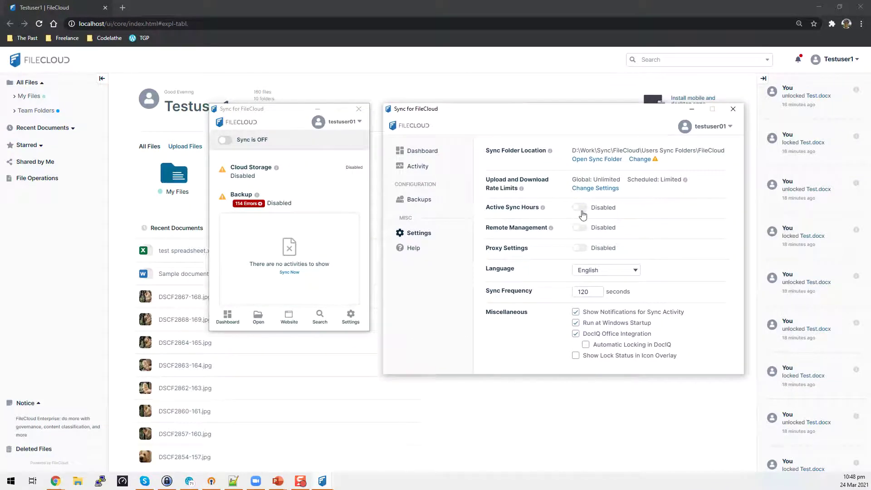
click(229, 142)
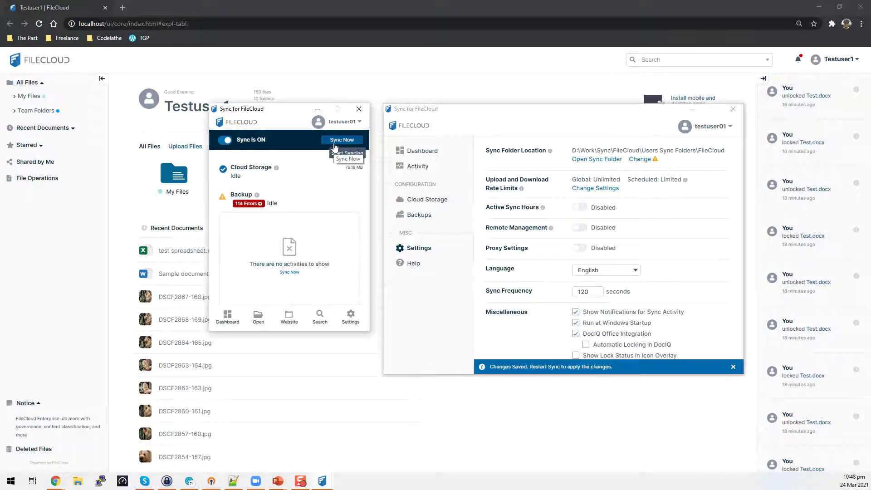
click(355, 325)
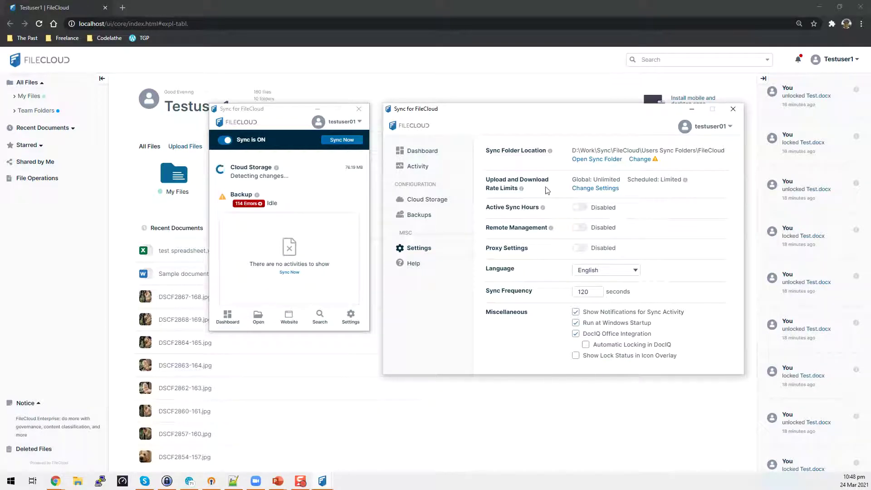
Step: Set the rate schedule to every day, clear both scheduled max speeds to Unlimited, and save
click(603, 192)
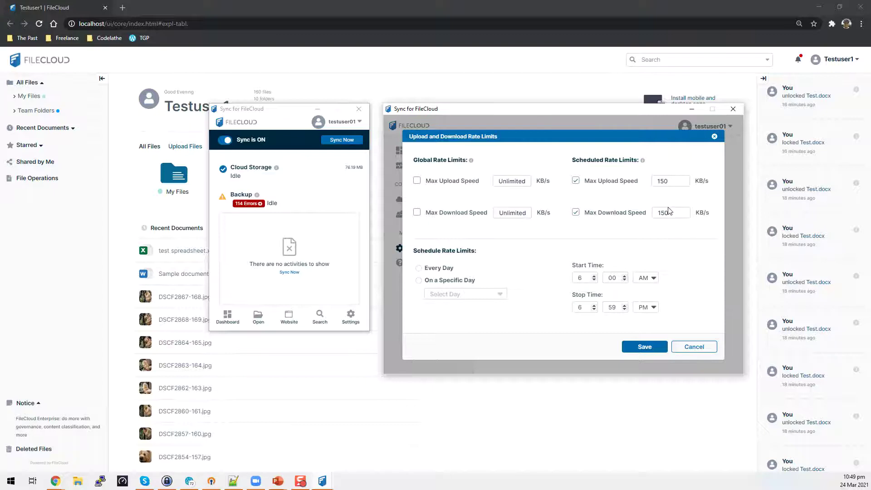
click(432, 269)
click(576, 181)
click(575, 212)
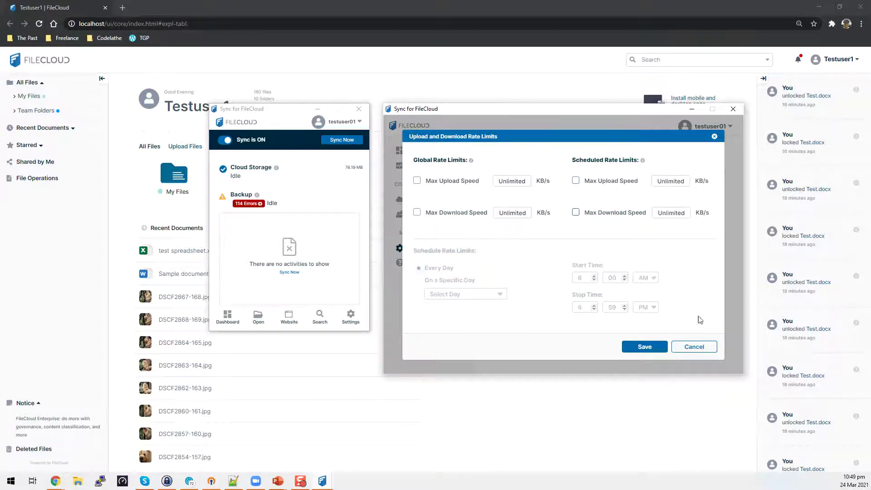
click(654, 347)
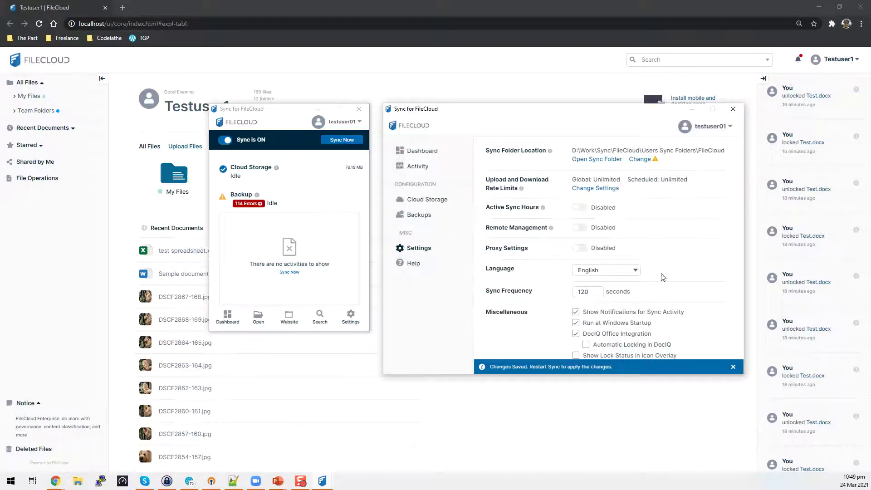
click(584, 210)
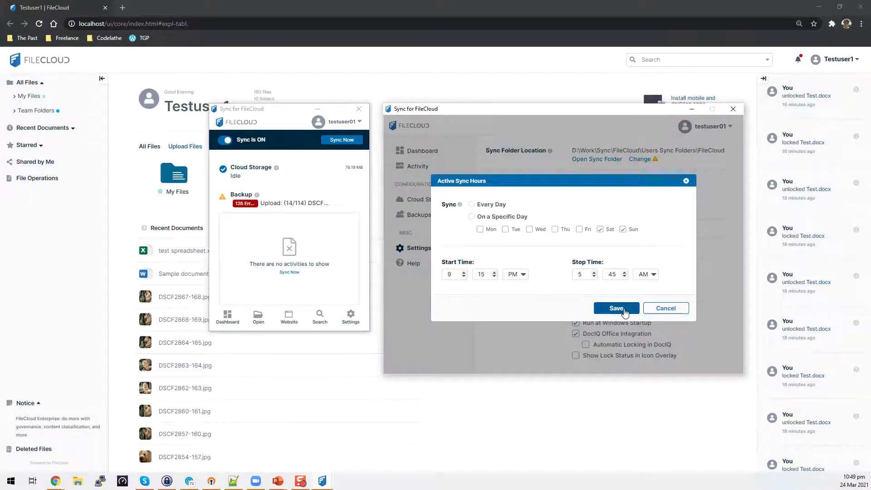
click(676, 311)
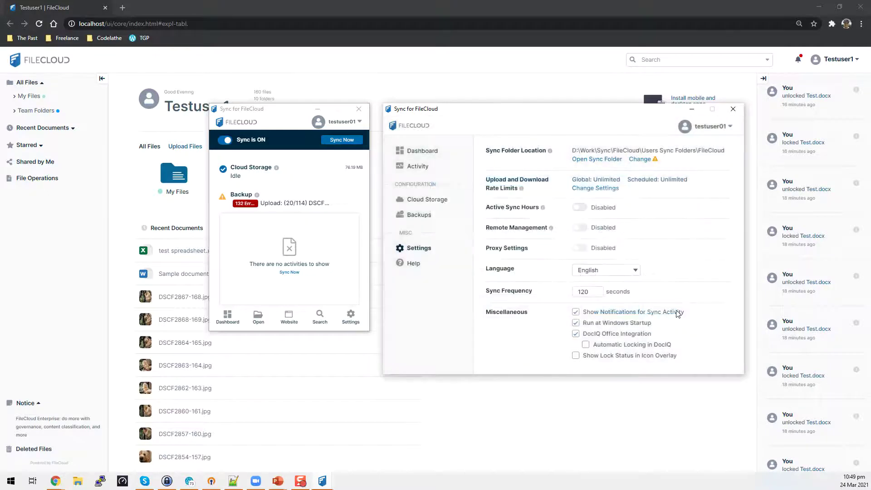
Step: Close and reopen the sync settings, going to the Backups page
click(738, 110)
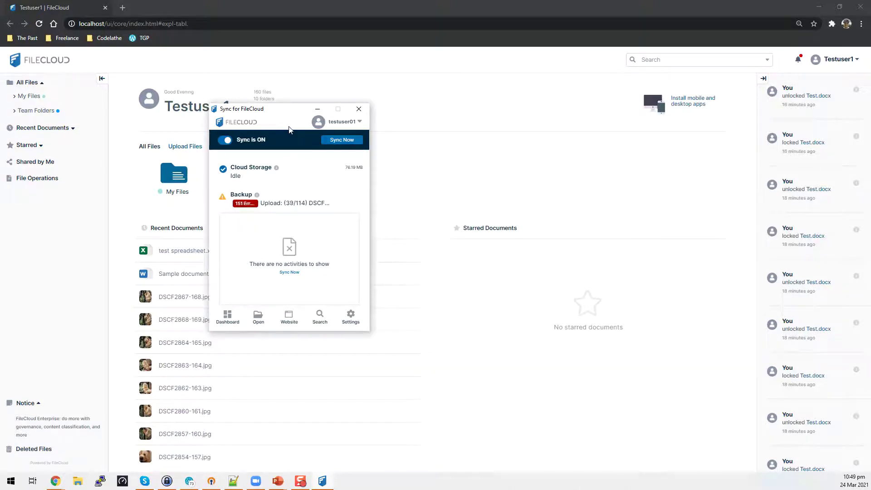
click(353, 326)
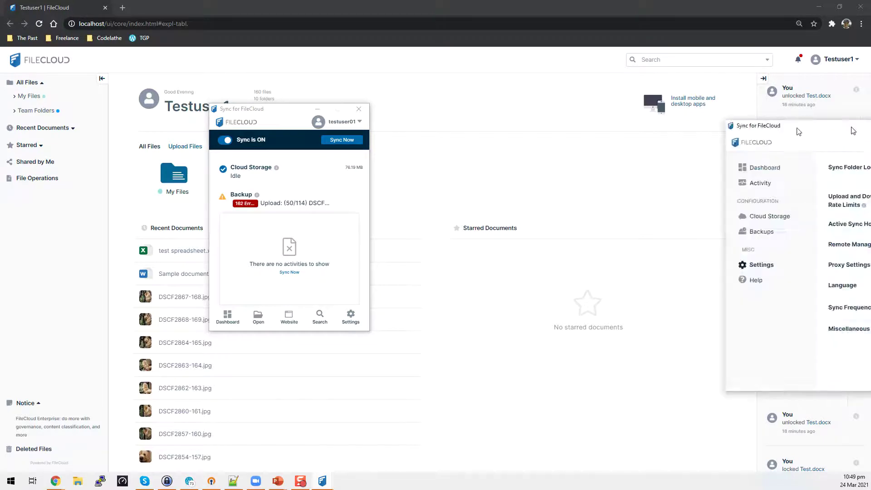
click(430, 212)
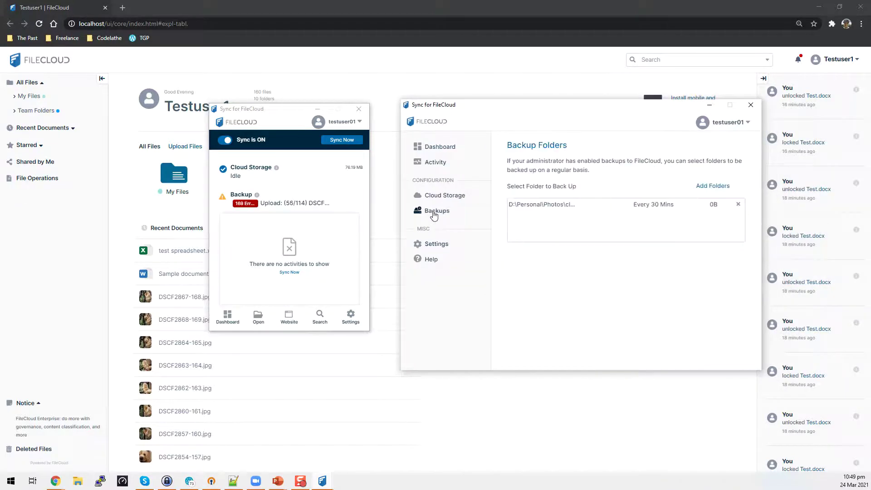
Step: Begin adding D:\Personal\Photos\clover as a backup every 2 hours, then cancel it
click(723, 187)
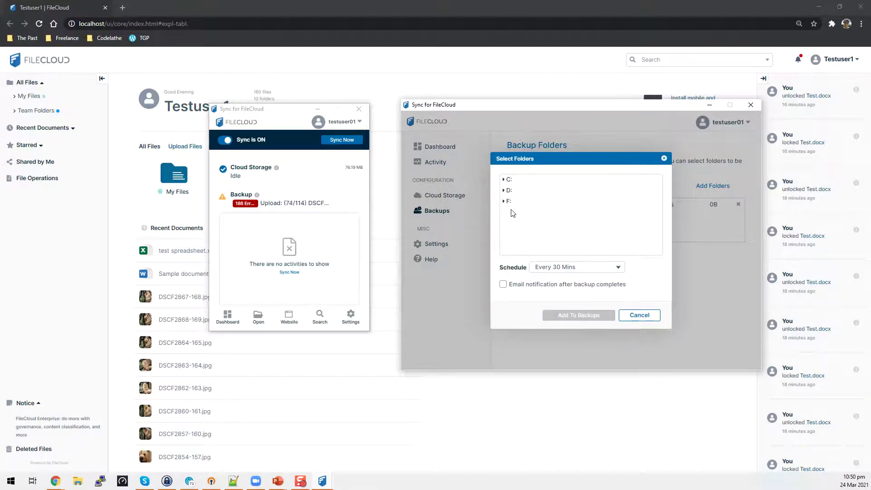
click(506, 190)
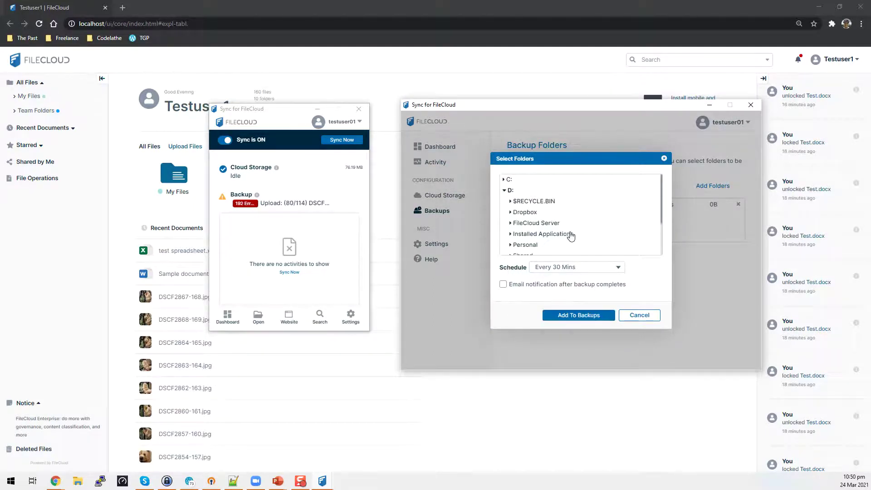
scroll(575, 225, down, 2)
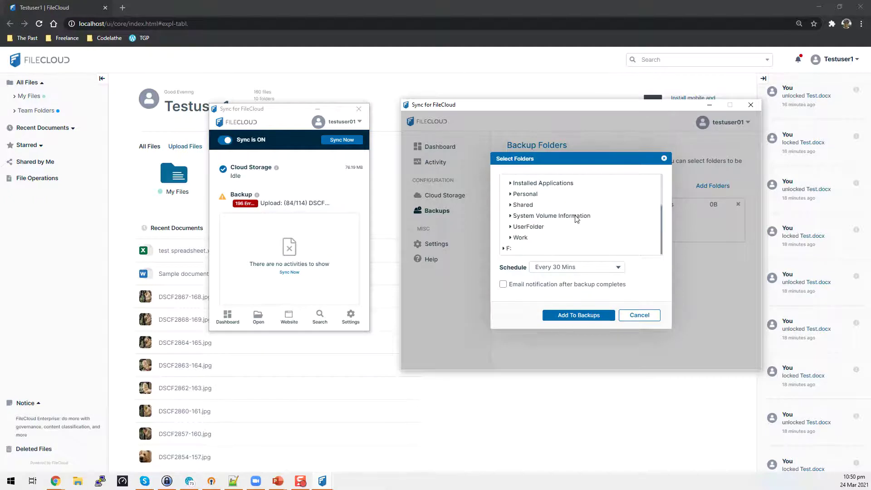
click(511, 195)
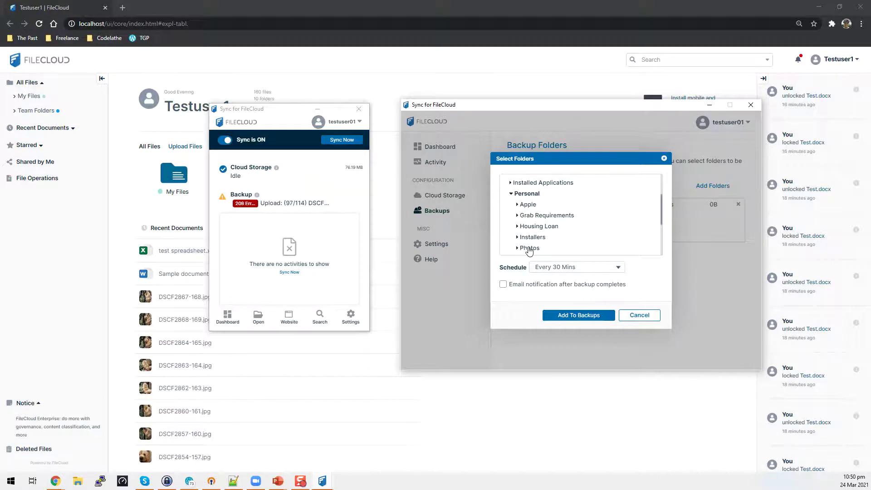
scroll(549, 227, down, 3)
scroll(539, 215, up, 2)
click(537, 218)
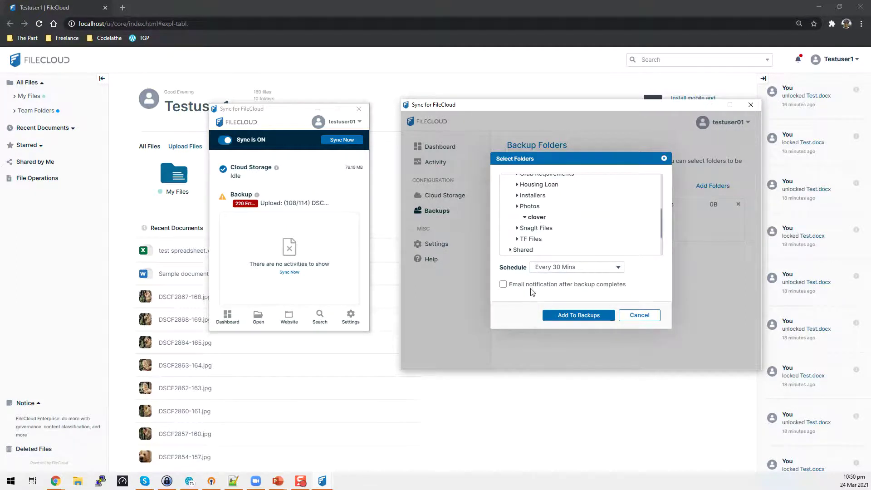
click(595, 269)
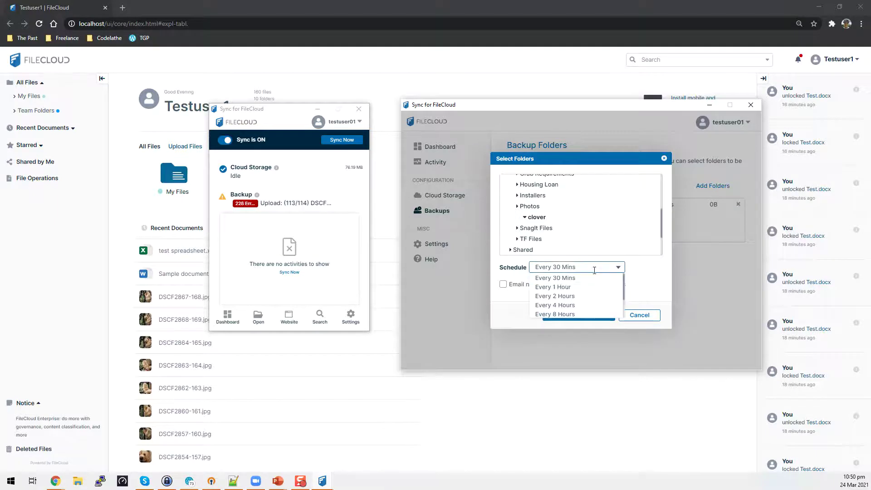
click(572, 298)
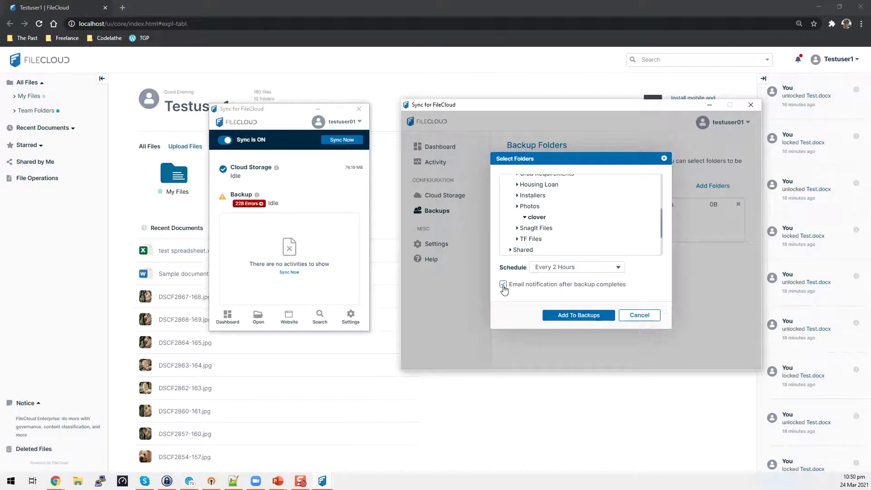
click(639, 316)
Step: Delete the existing clover backup folder, confirming Yes, and close the settings window
click(739, 205)
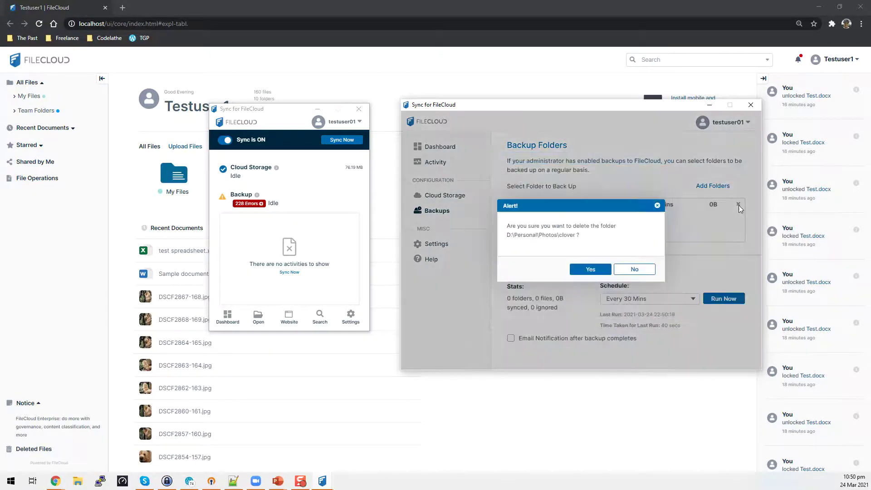
click(591, 269)
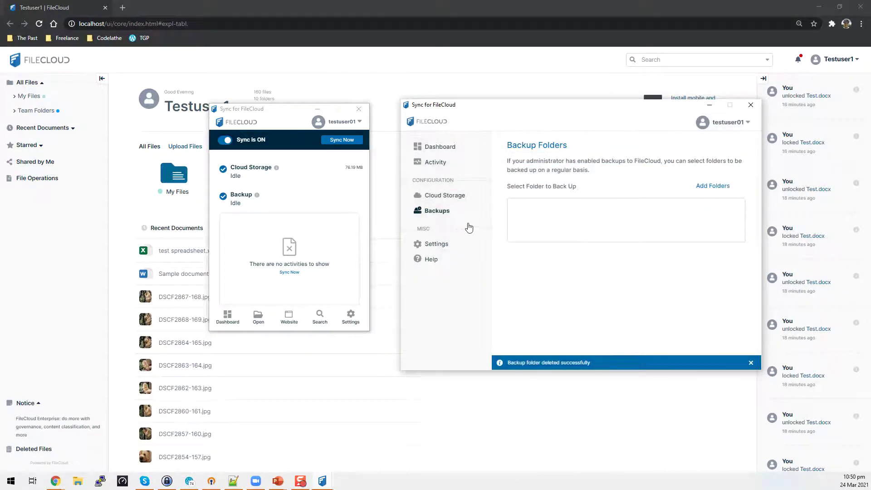
click(745, 109)
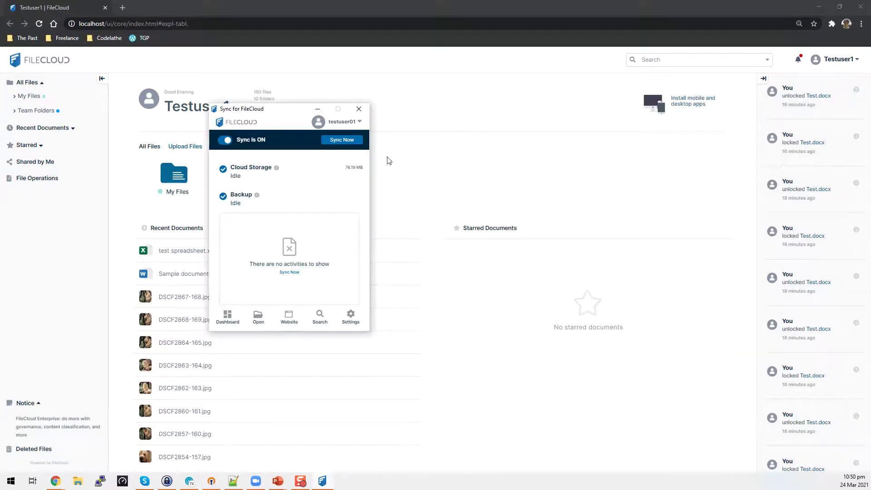
Step: Close the sync popup and open Test.docx from My Files with Edit in Desktop
click(214, 212)
click(185, 181)
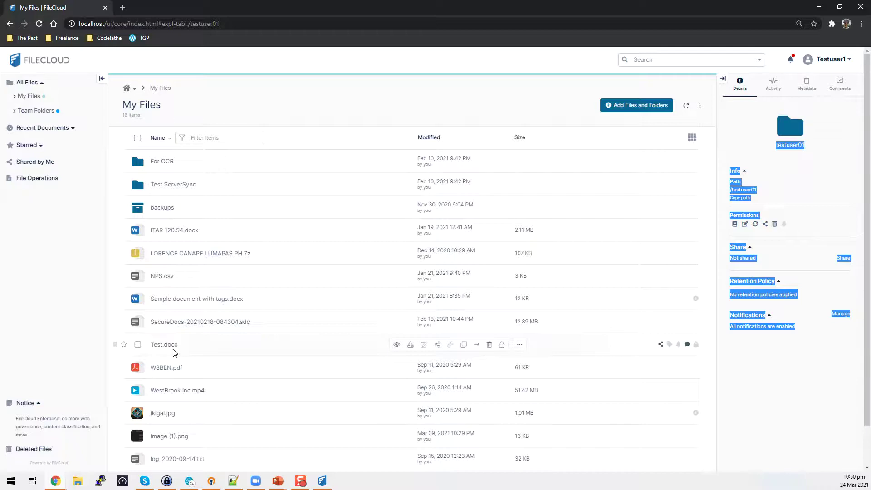
click(520, 345)
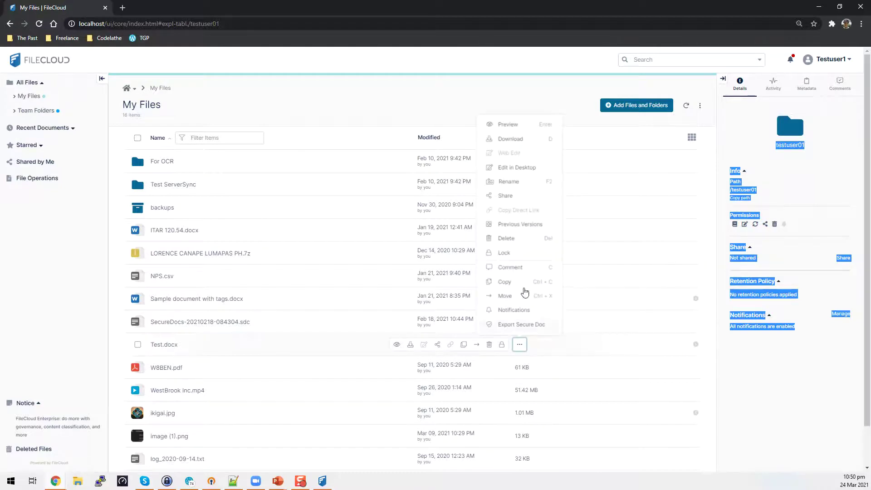
click(531, 171)
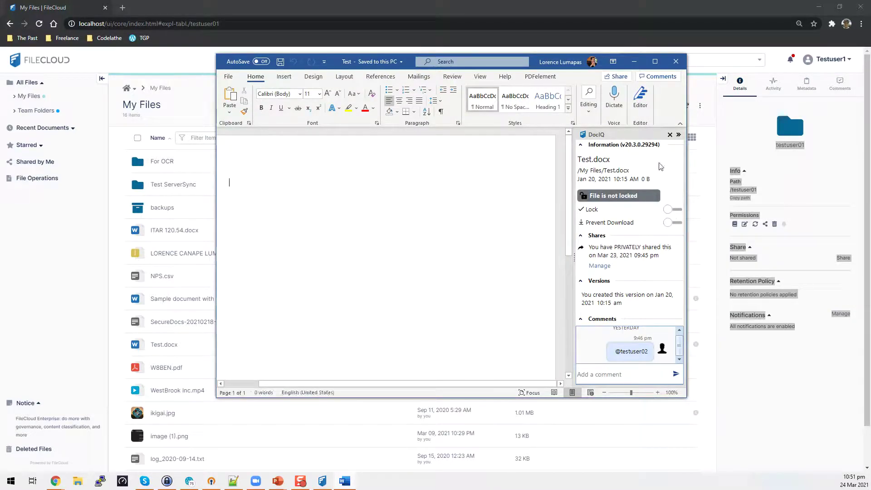
Step: Lock Test.docx with Prevent Download on, and review its share's advanced options without changing them
click(679, 211)
click(679, 223)
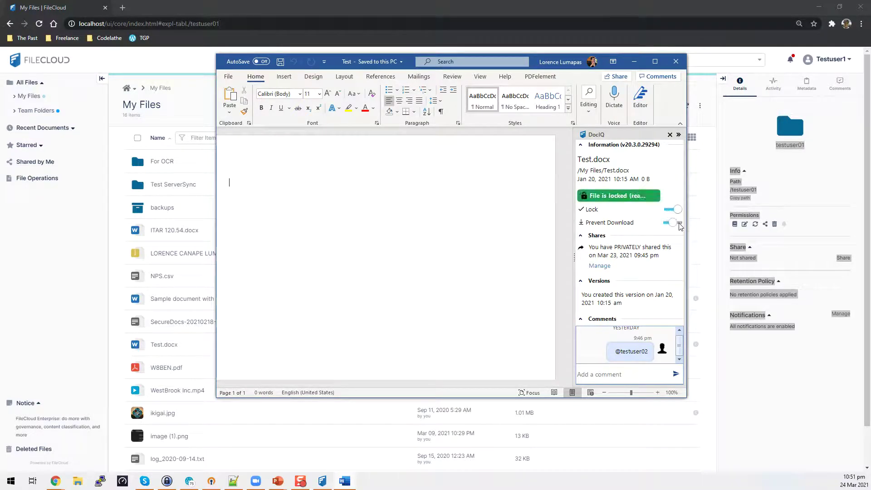
click(600, 266)
drag(739, 101, 418, 156)
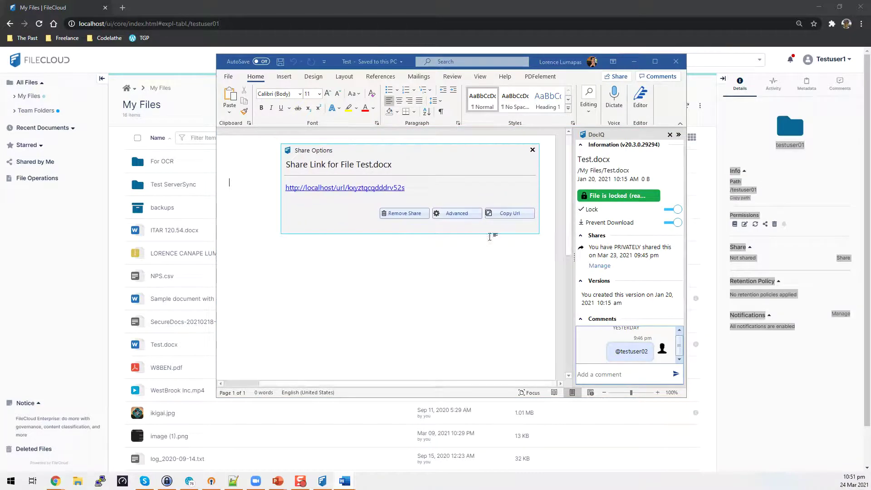
click(457, 214)
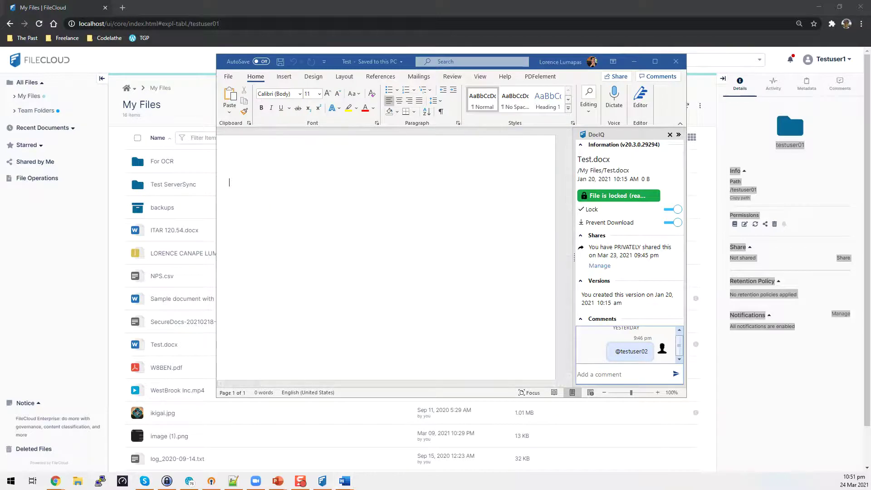
drag(434, 180, 405, 159)
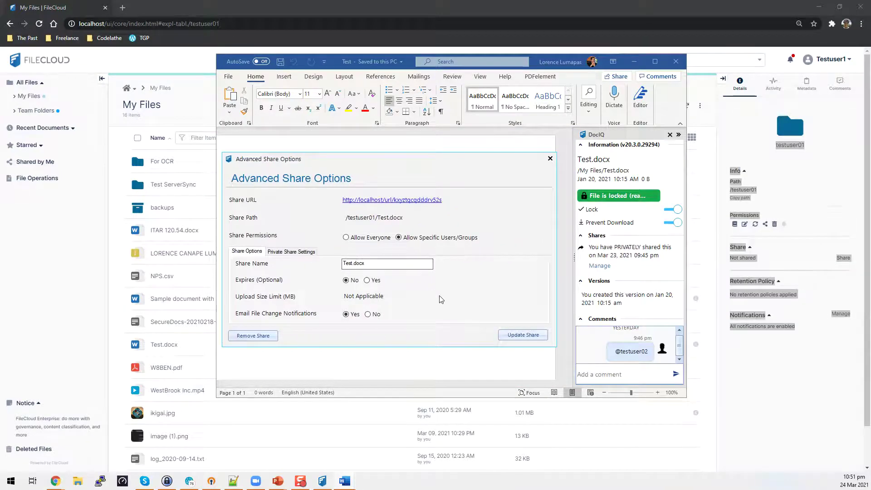
click(605, 375)
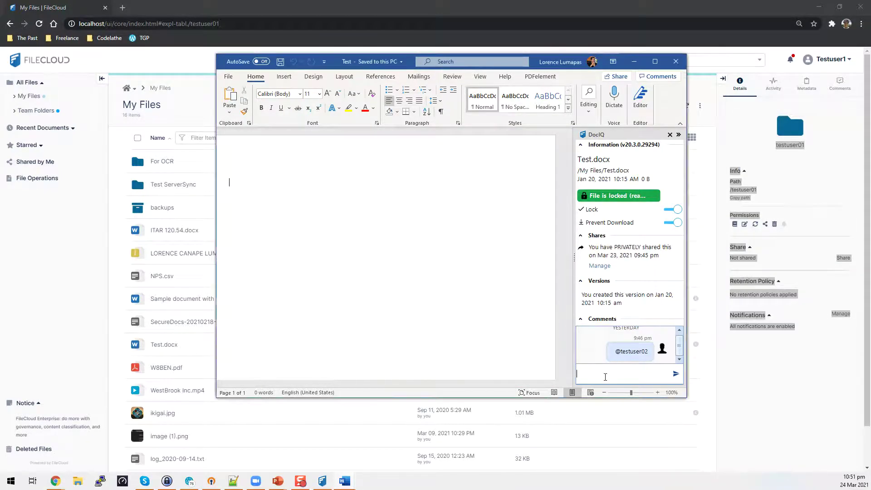